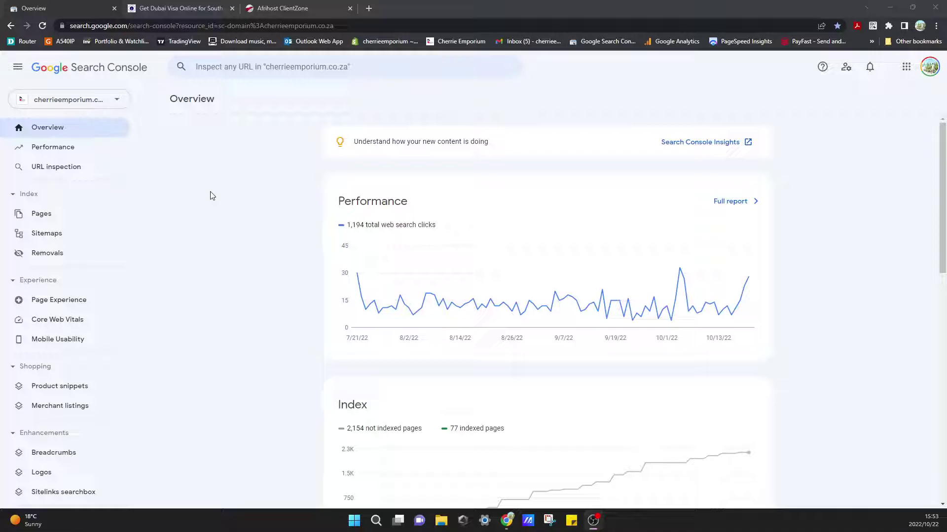
Examine the cherrieemporium.co.za Performance report, including its chart and top queries, and return to the Overview.
left_click(68, 148)
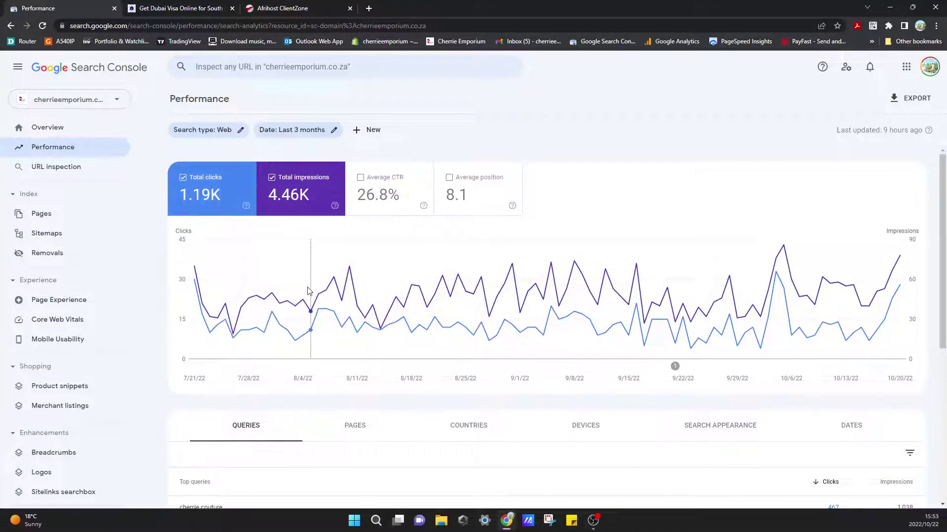
mouse_move(308, 291)
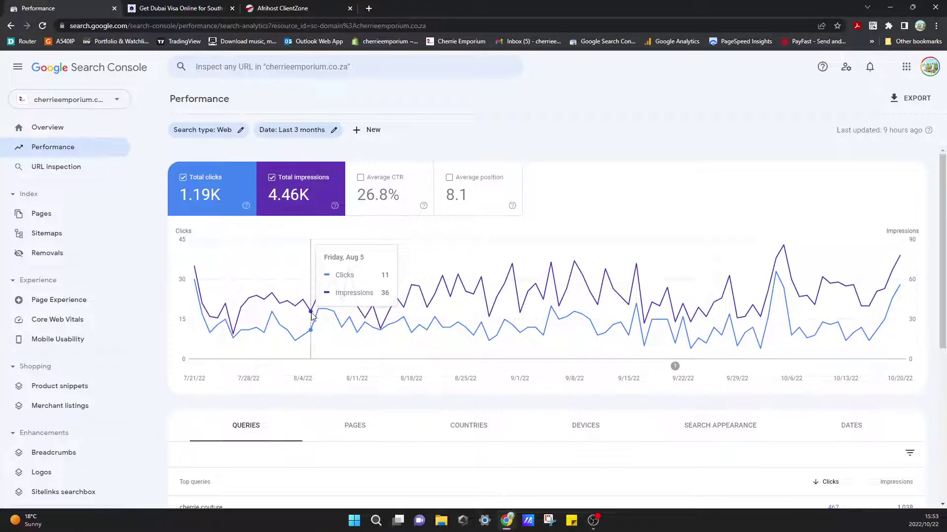
scroll(187, 434, "down", 4)
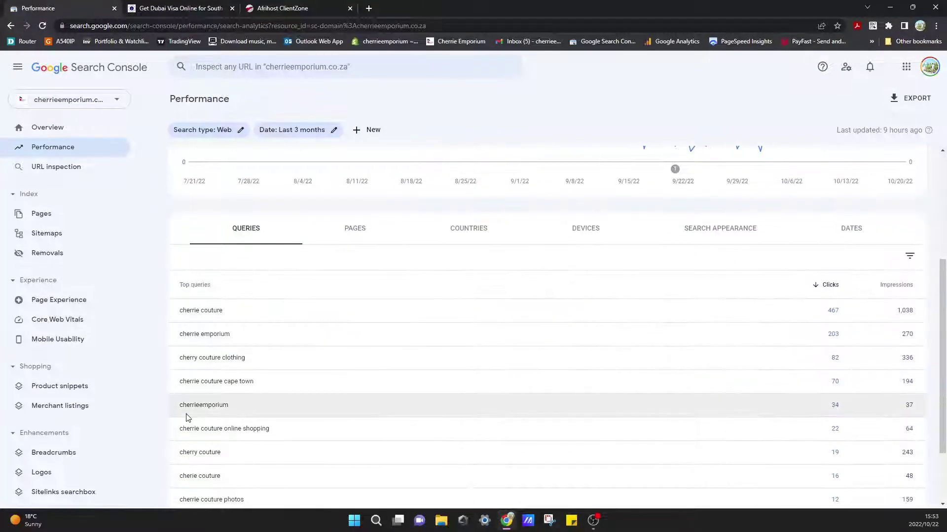
scroll(860, 348, "down", 2)
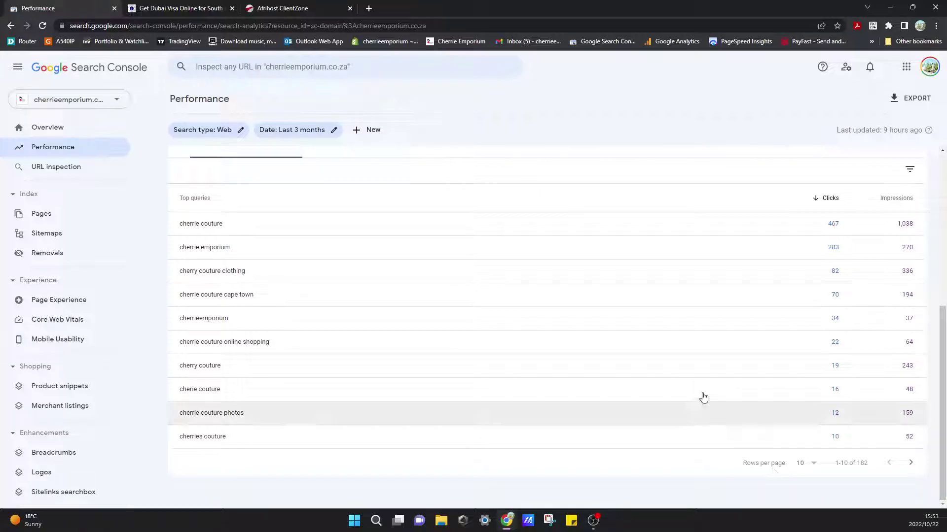
scroll(685, 379, "up", 6)
left_click(74, 132)
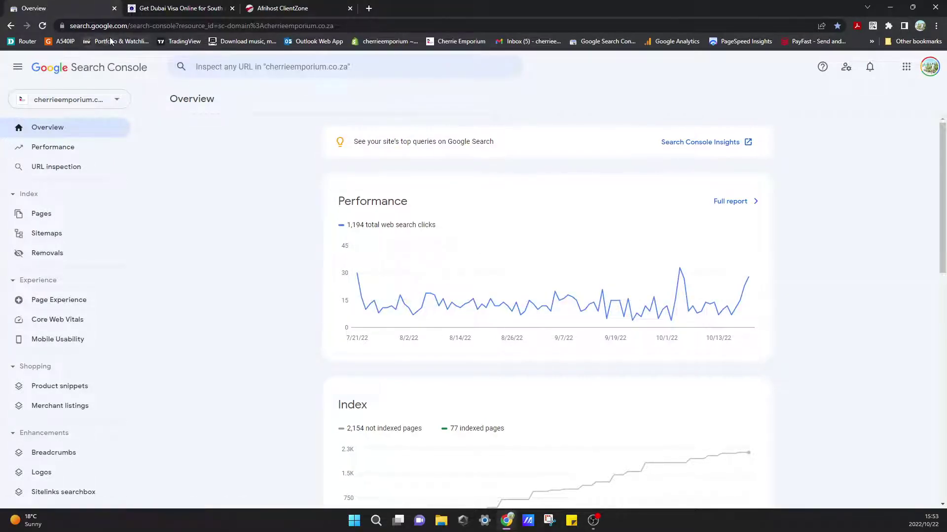
Start adding a new Domain property and paste in the web address copied from the open Dubai visa site.
left_click(121, 100)
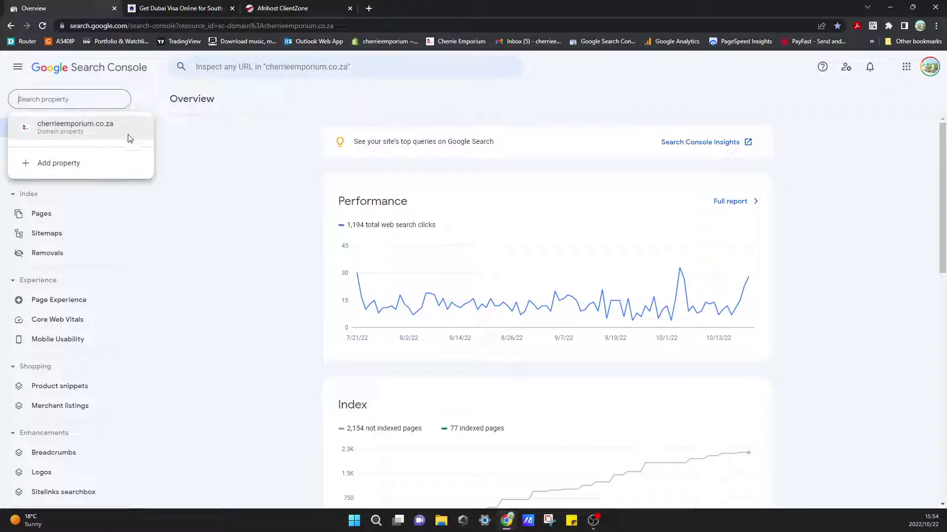
left_click(101, 164)
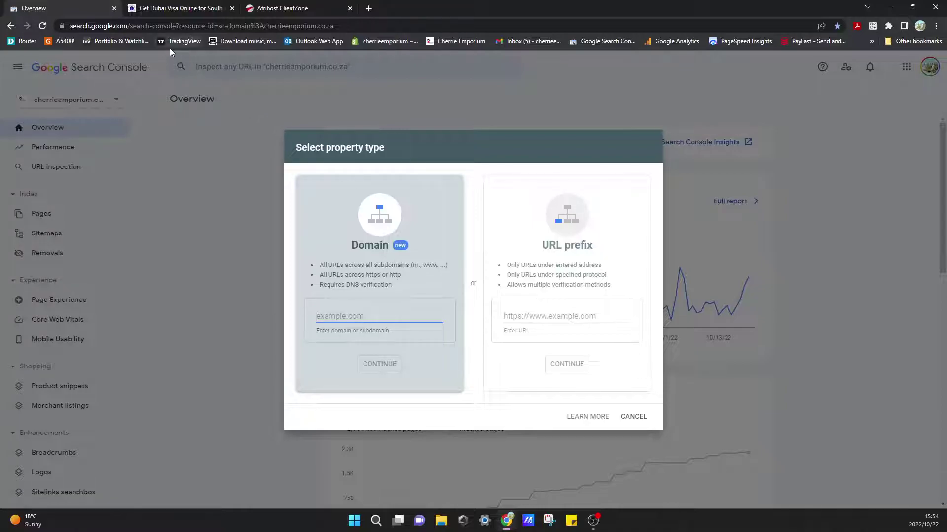
left_click(182, 7)
left_click(201, 27)
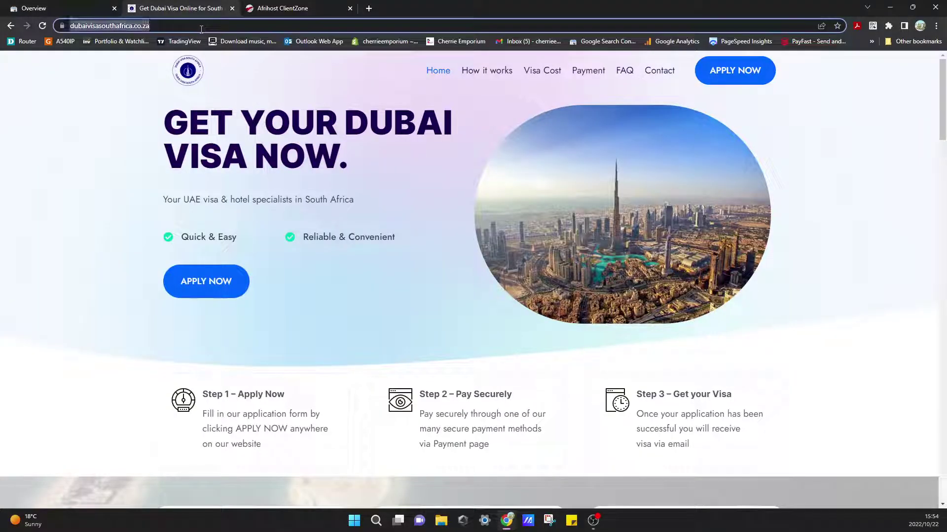
right_click(140, 25)
left_click(180, 97)
left_click(81, 4)
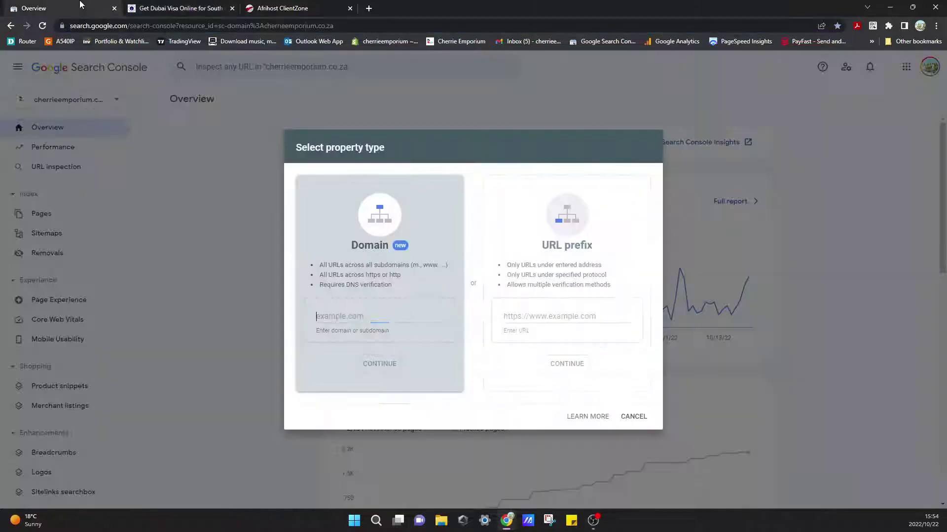
right_click(394, 318)
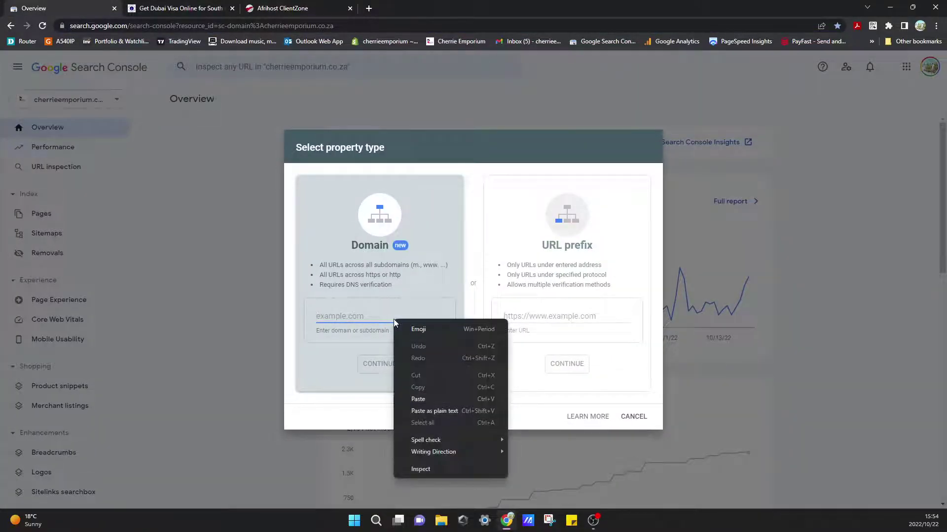
left_click(446, 398)
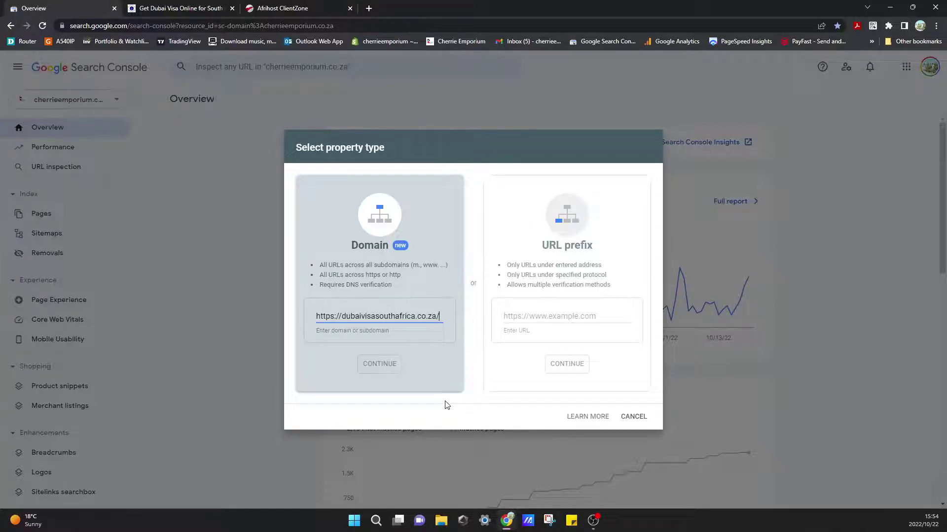
Trim the domain entry to dubaivisasouthafrica.co.za and continue to the ownership verification.
key("BackSpace")
left_click(348, 320)
key("BackSpace")
key("BackSpace")
key("BackSpace")
key("BackSpace")
key("BackSpace")
key("BackSpace")
key("BackSpace")
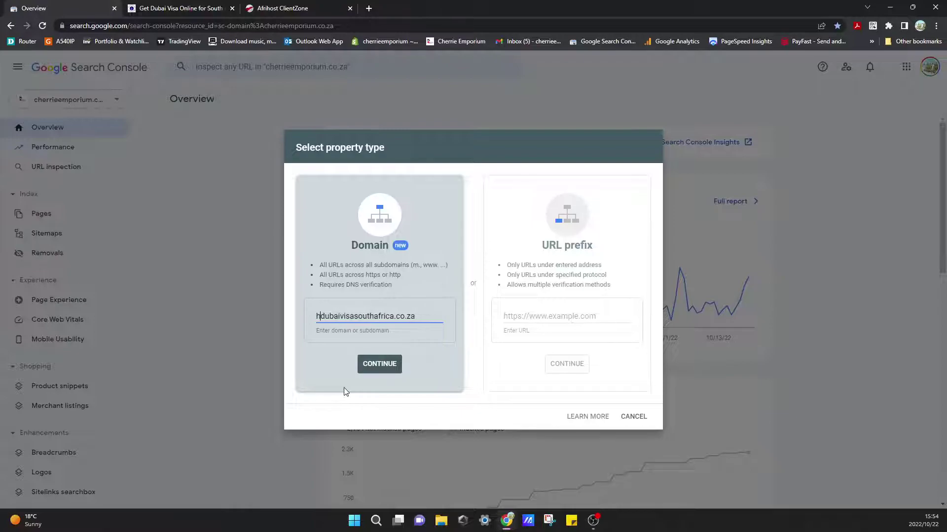
key("BackSpace")
left_click(378, 363)
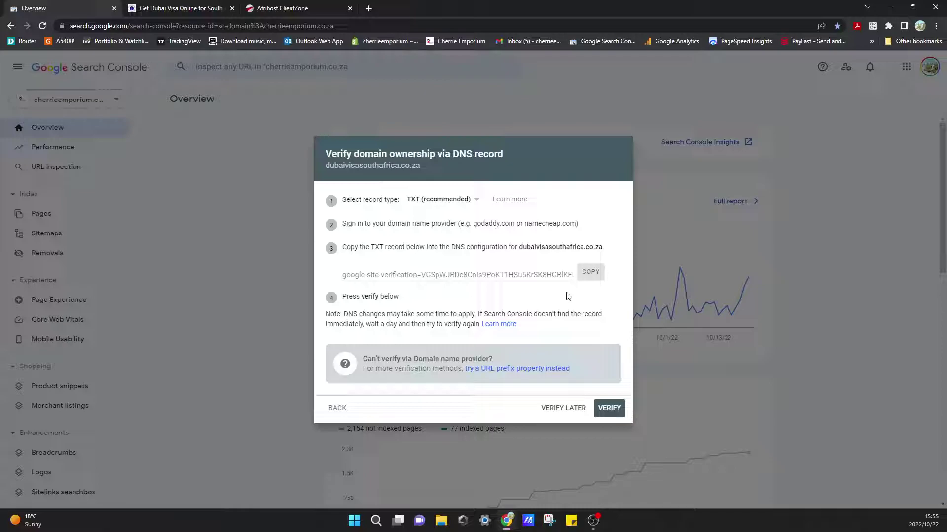
Copy the TXT verification record, switch to Afrihost ClientZone and open the DNS editor for dubaivisasouthafrica.co.za hosting.
left_click(590, 275)
left_click(296, 6)
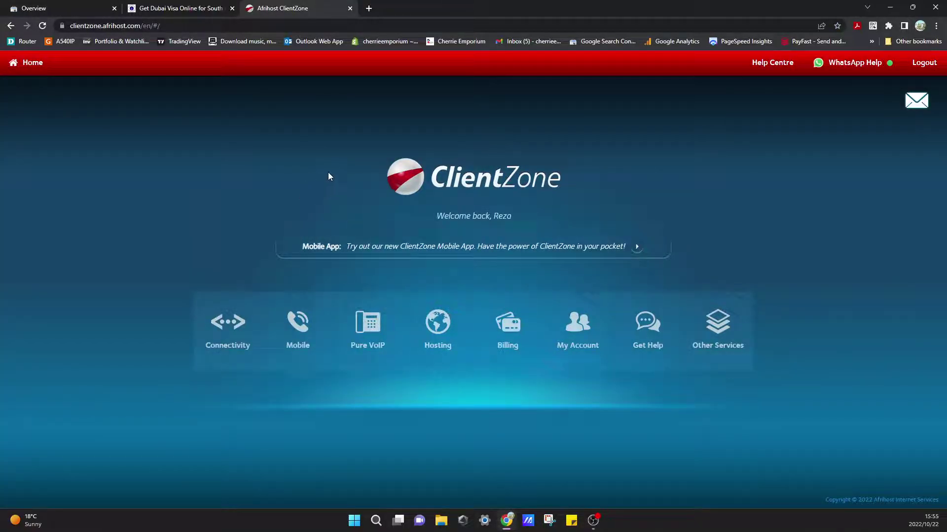
left_click(453, 357)
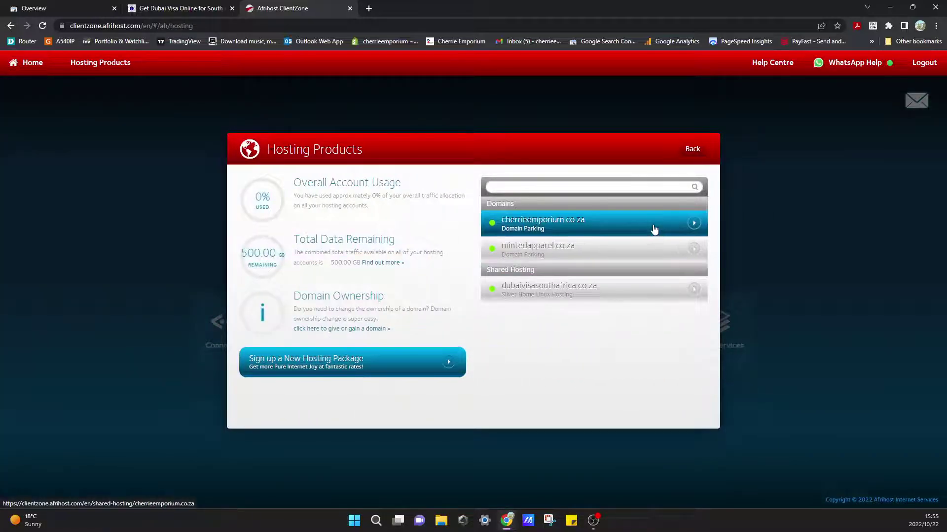
left_click(642, 299)
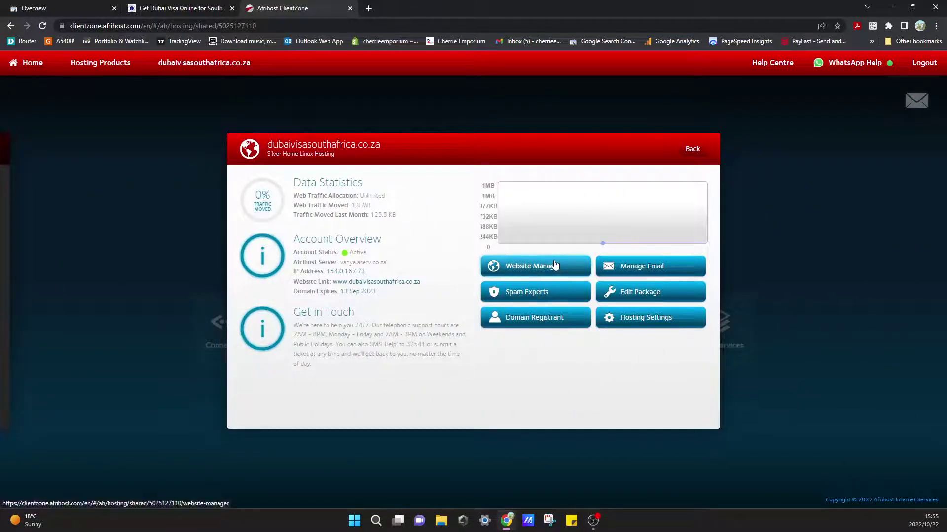
left_click(554, 265)
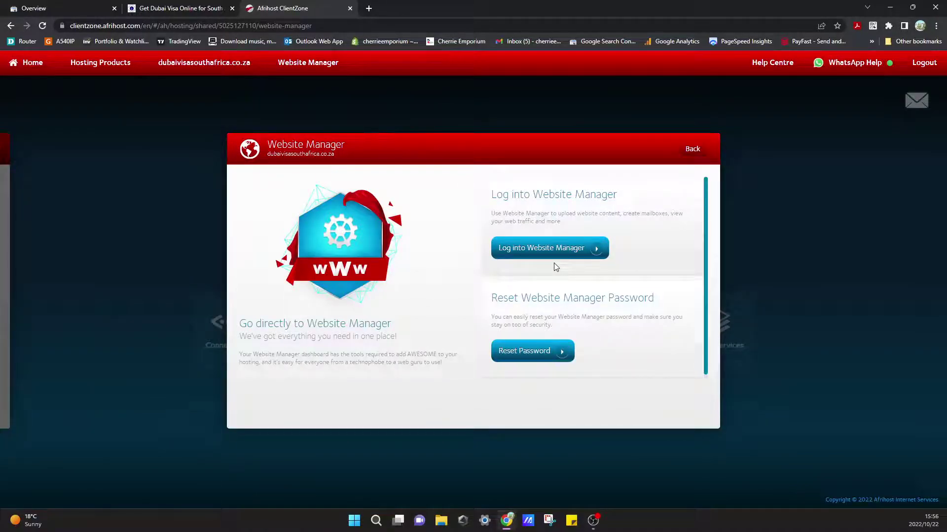
left_click(692, 150)
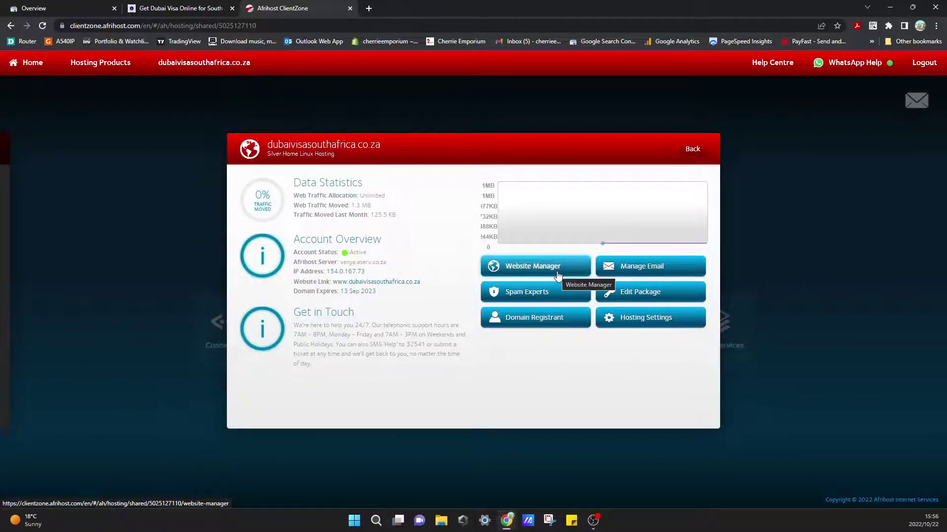
left_click(641, 320)
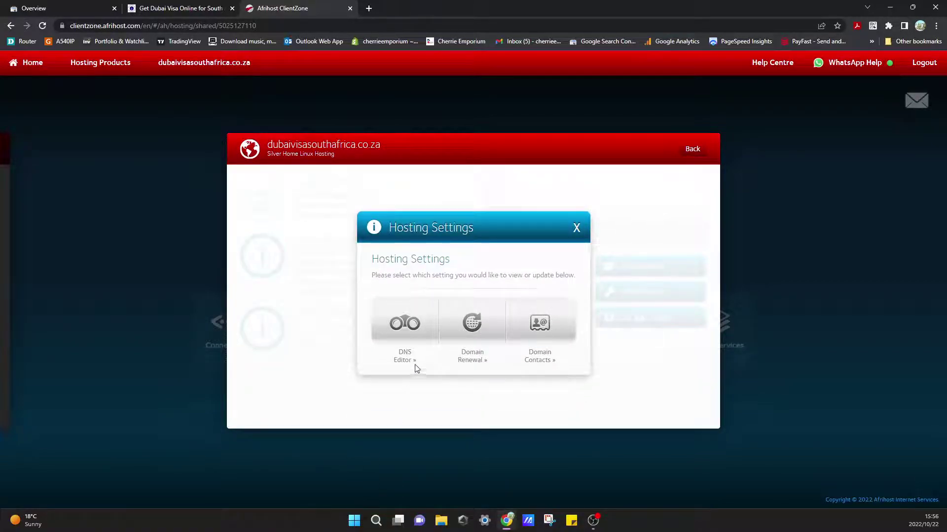
left_click(417, 327)
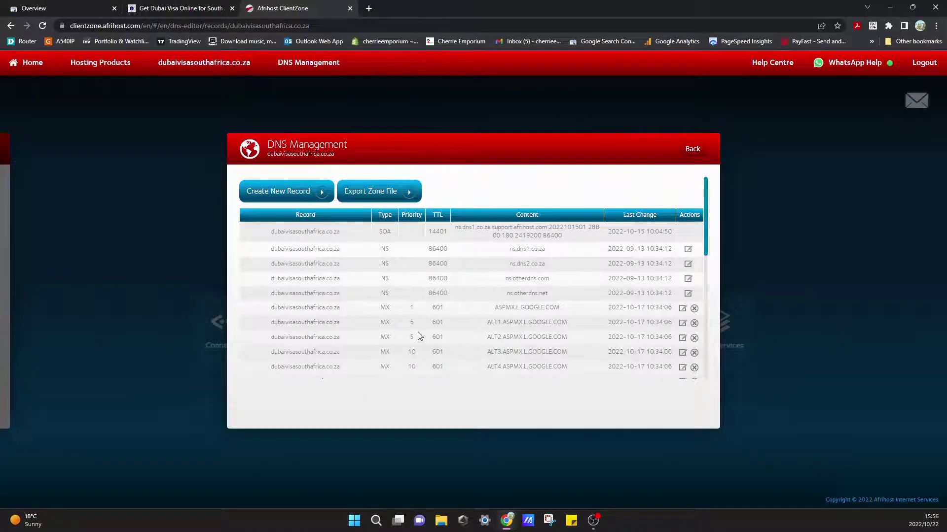
Try to create a TXT record for dubaivisasouthafrica.co.za with the copied Google verification code as content and no TTL, and close the form.
scroll(418, 332, "down", 10)
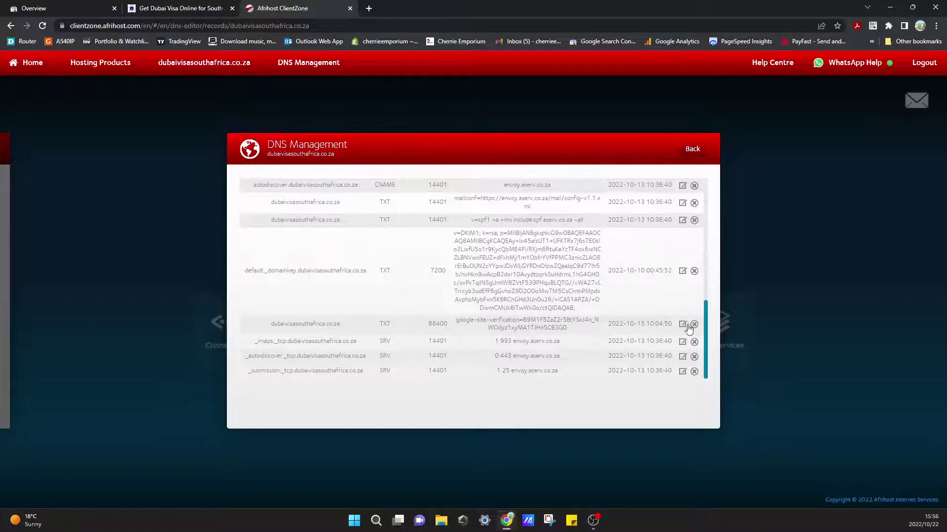
scroll(556, 301, "up", 10)
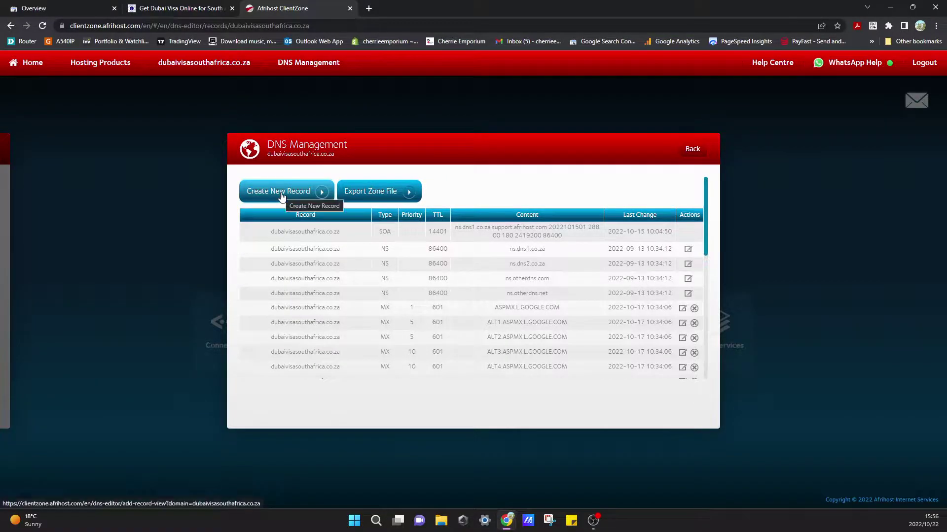
left_click(281, 196)
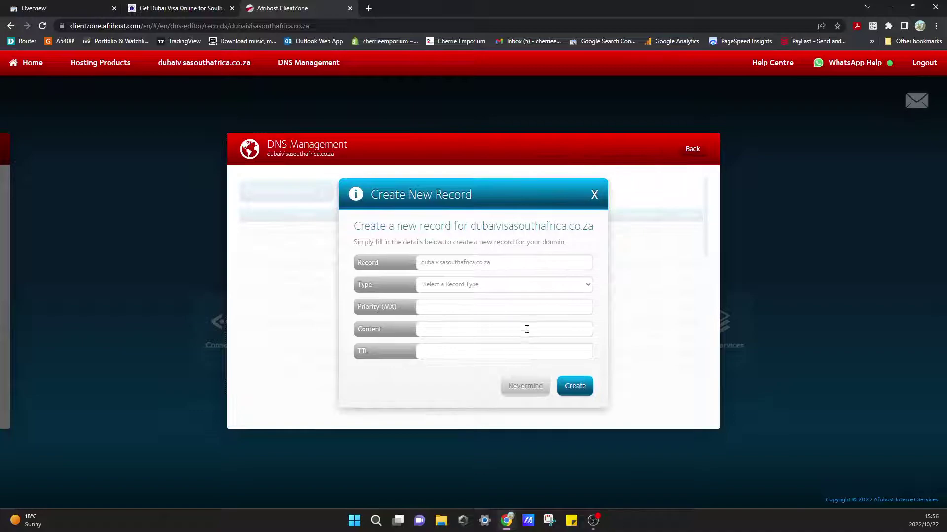
left_click(524, 290)
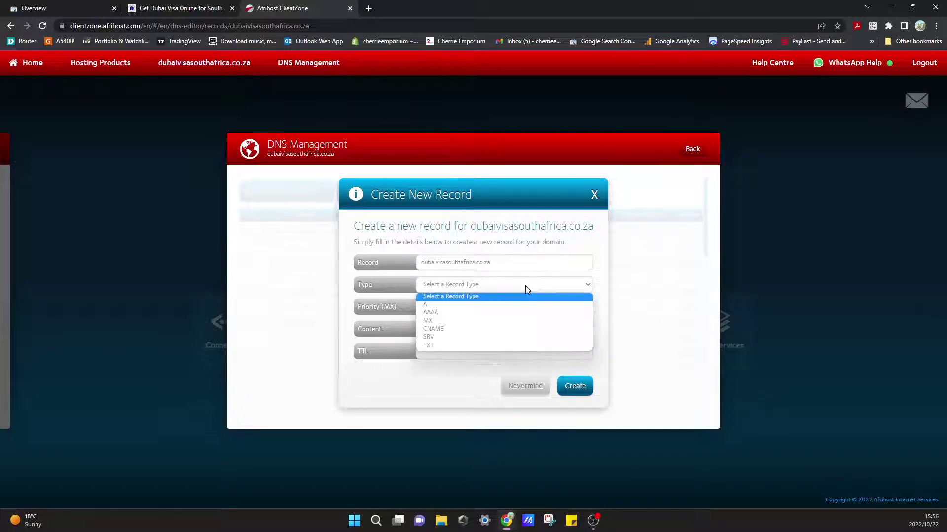
left_click(465, 343)
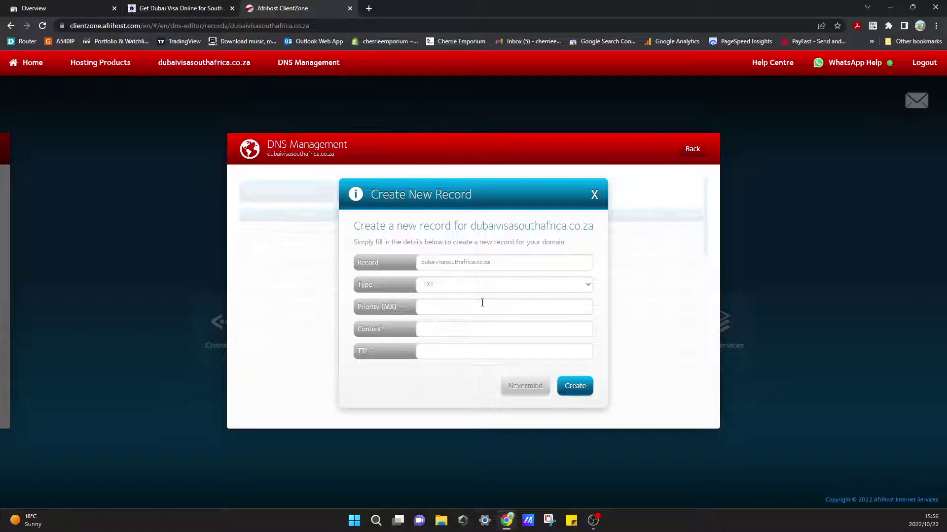
left_click(445, 335)
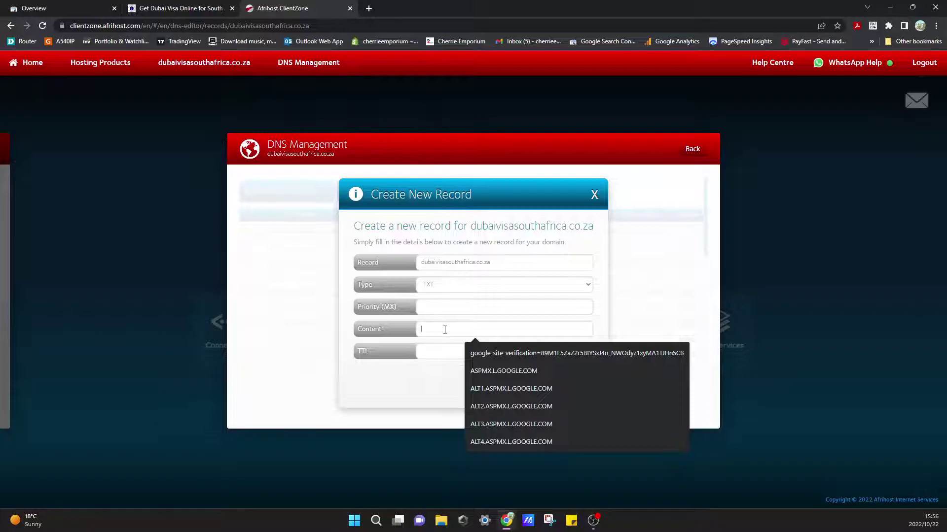
key("ctrl+v")
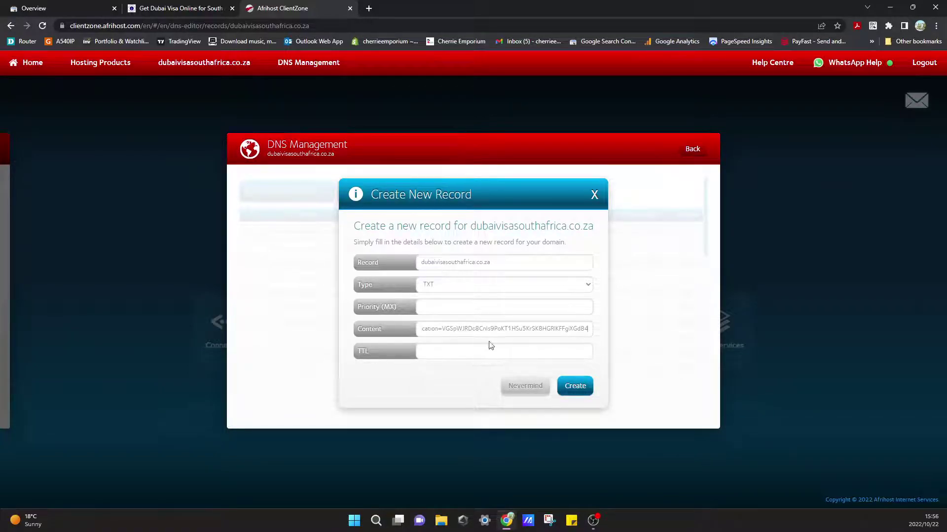
left_click(581, 391)
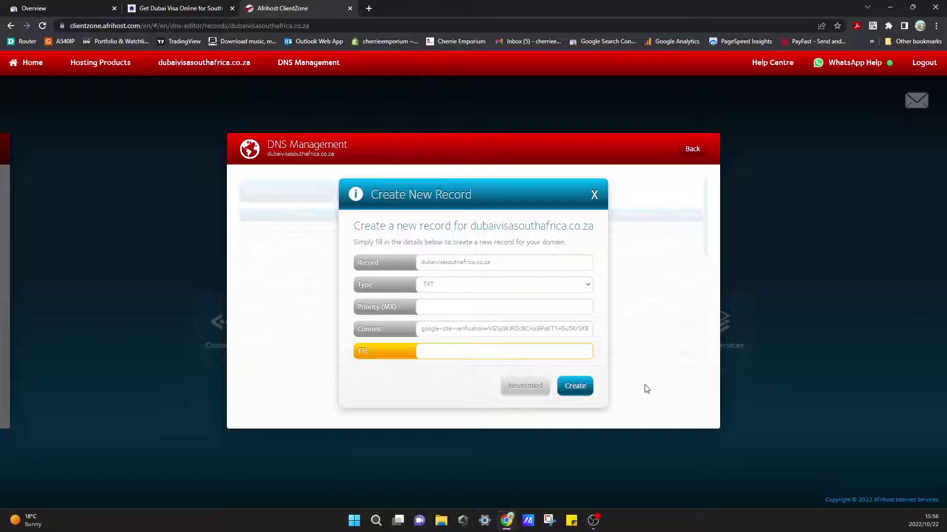
left_click(594, 196)
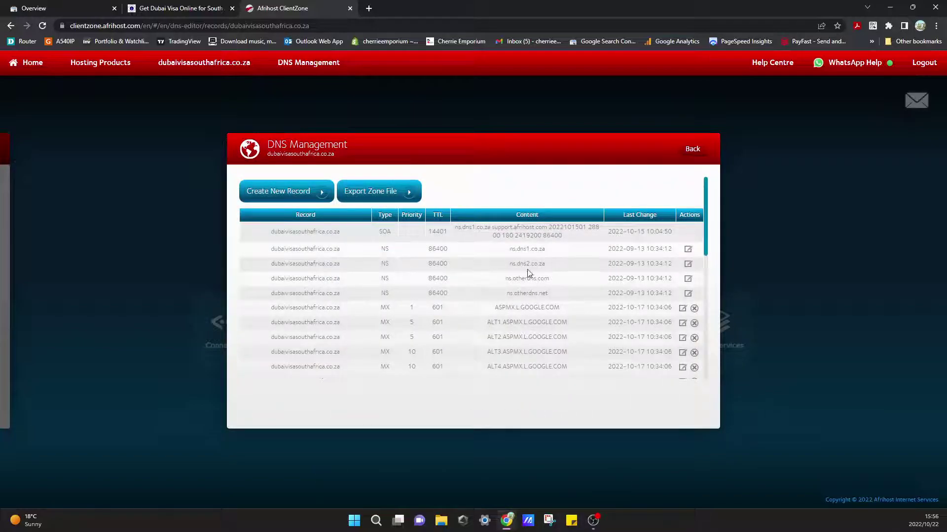
Review the existing DNS records of dubaivisasouthafrica.co.za down to the end of the list and return to the hosting products.
left_click_drag(706, 256, 710, 269)
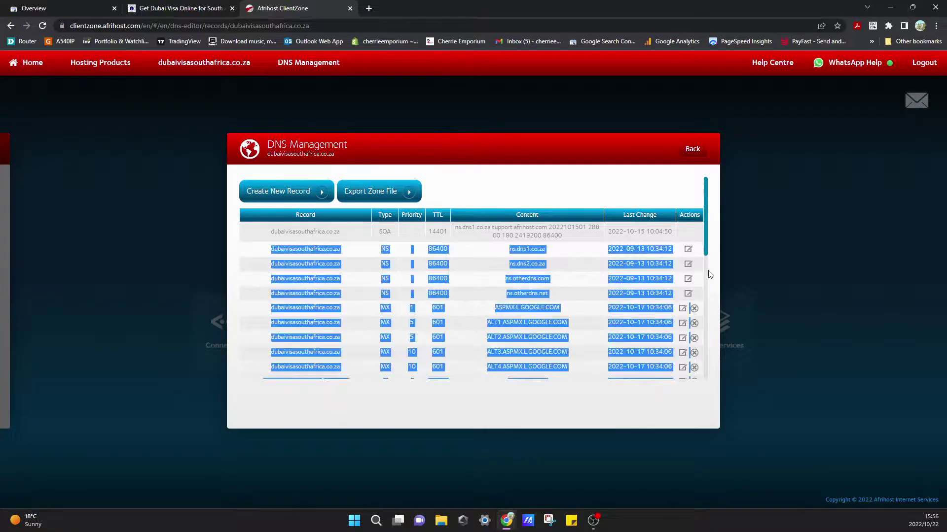
left_click(743, 276)
left_click_drag(710, 236, 717, 290)
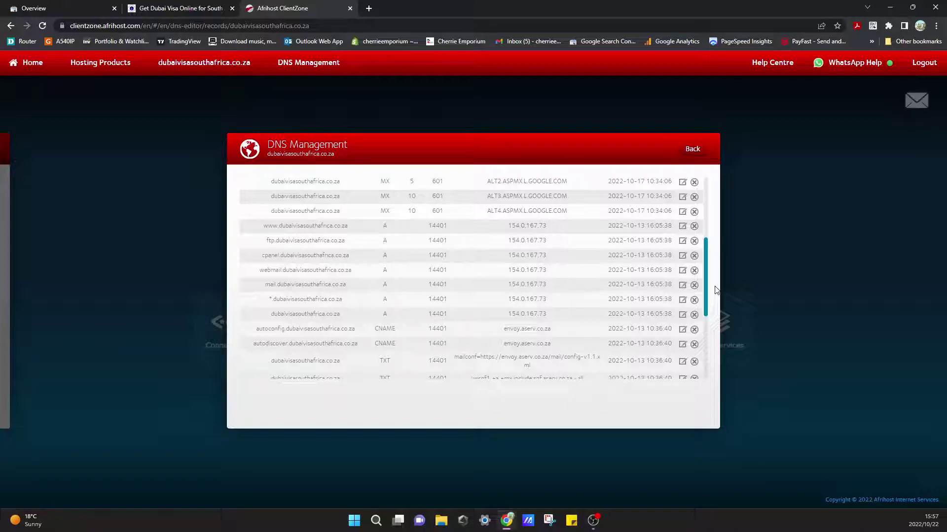
left_click_drag(716, 290, 712, 355)
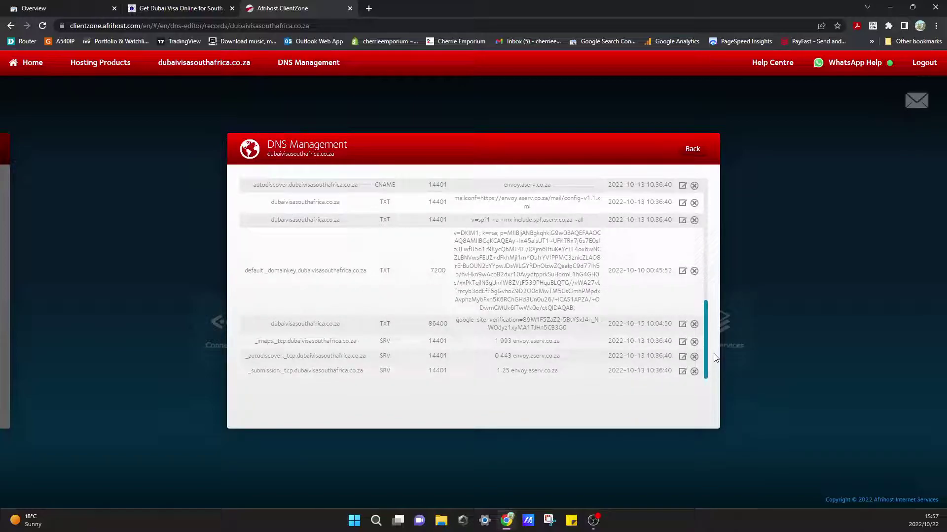
scroll(690, 279, "up", 1)
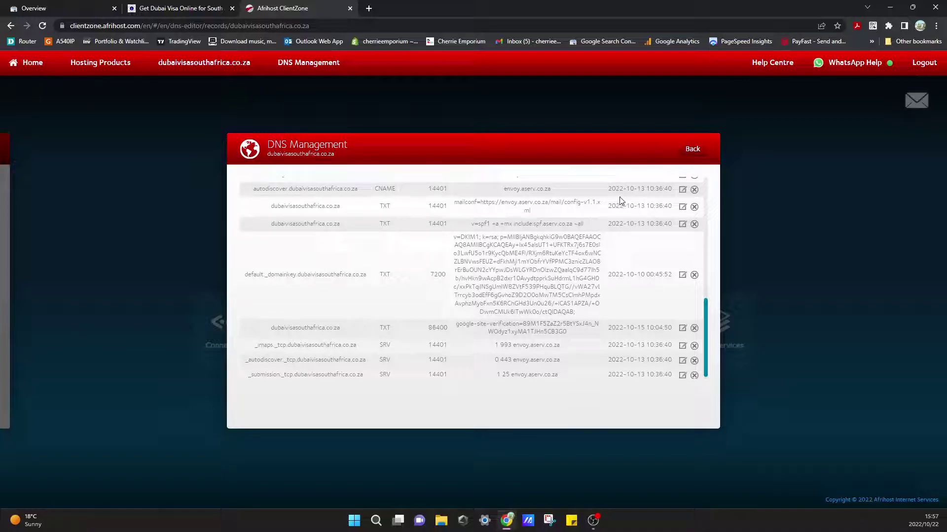
left_click(692, 150)
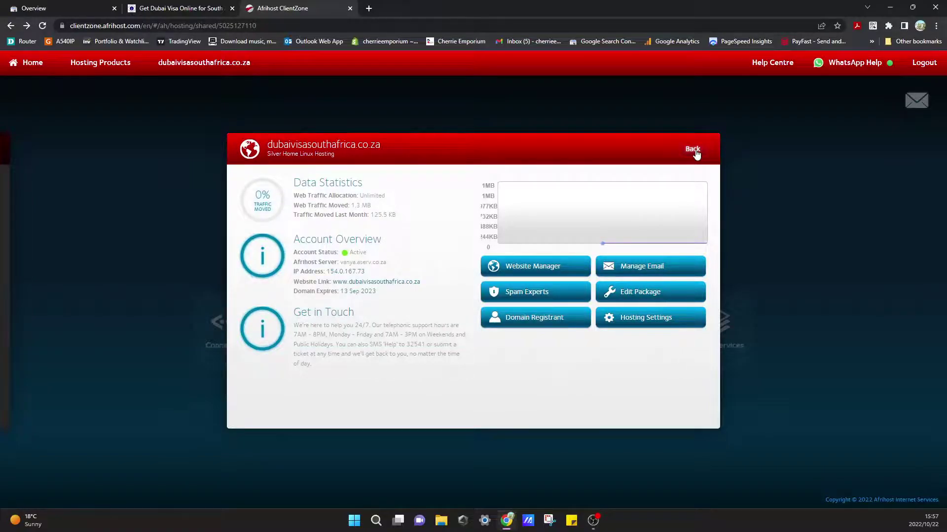
left_click(693, 149)
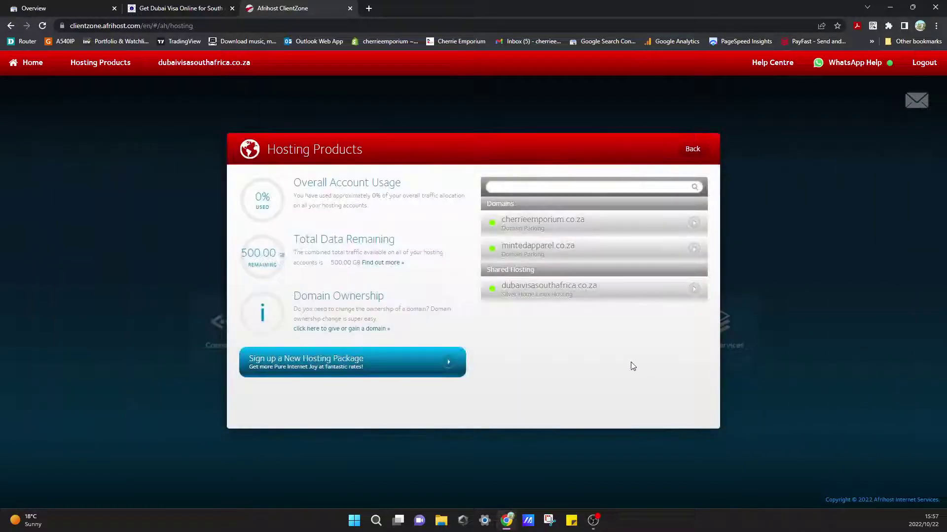
Examine the TTL of the existing Google verification TXT record in cherrieemporium.co.za's DNS records and return to the hosting products.
left_click(579, 228)
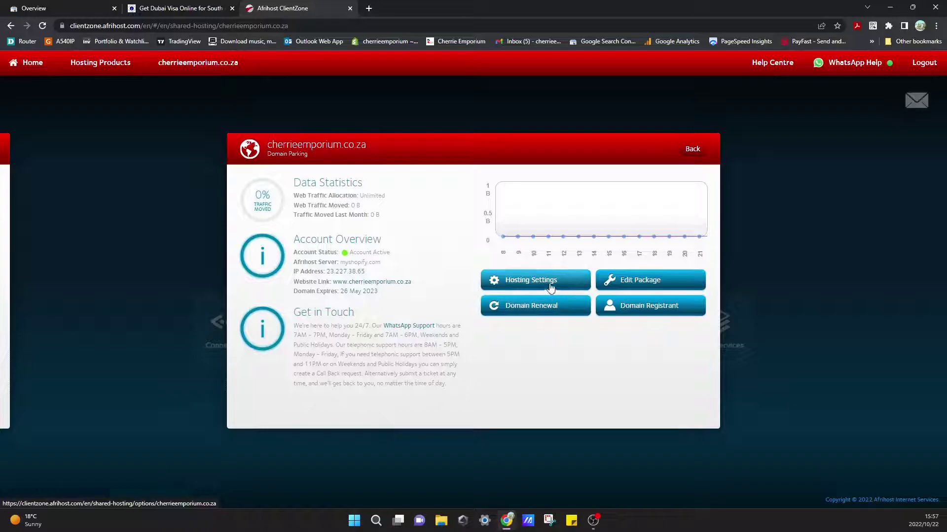
left_click(632, 285)
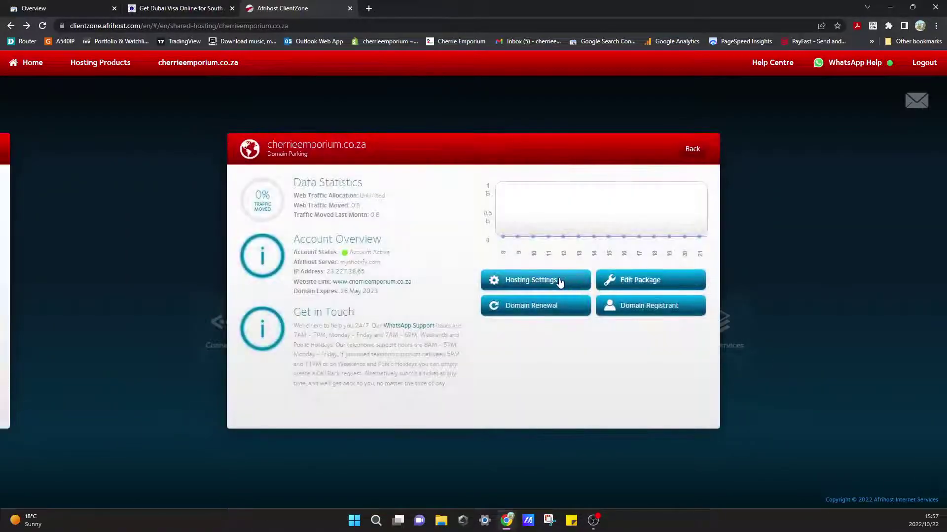
left_click(557, 281)
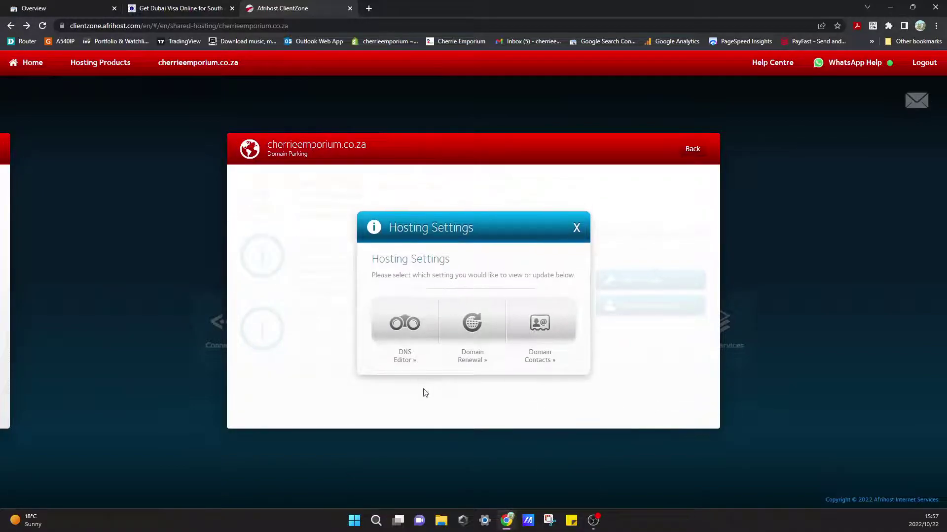
left_click(420, 340)
scroll(576, 348, "down", 5)
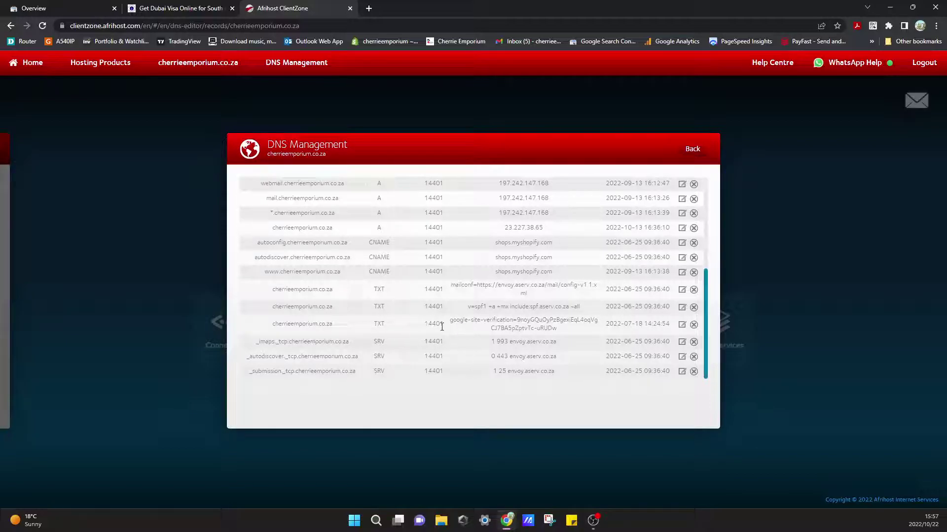
left_click(691, 150)
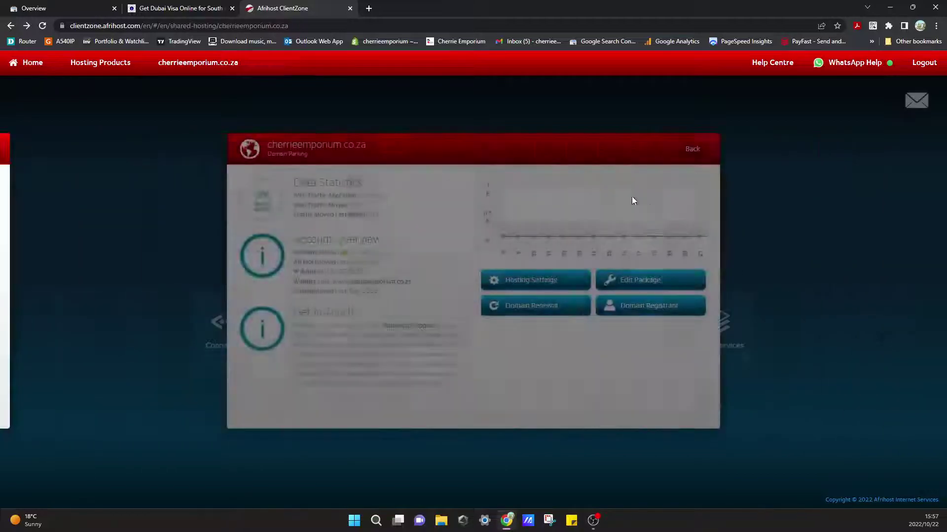
left_click(693, 149)
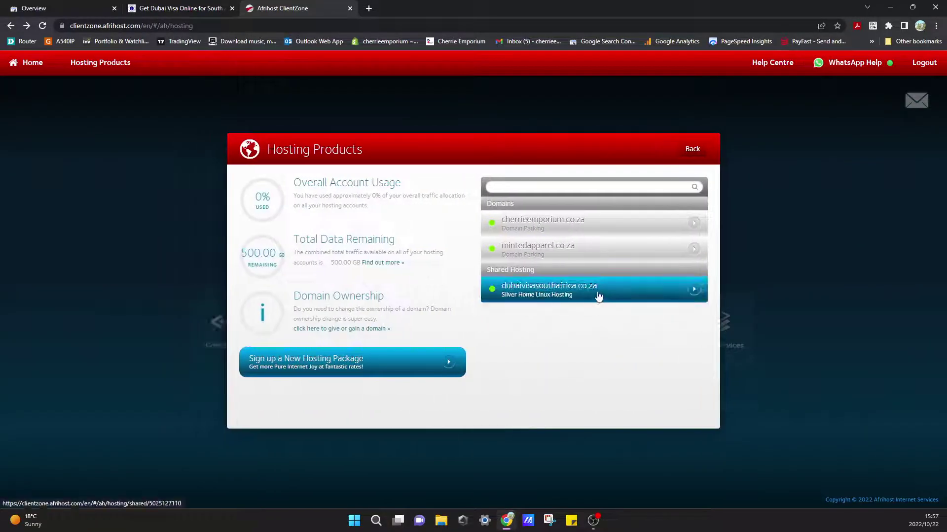
Open the DNS editor for the dubaivisasouthafrica.co.za shared hosting package.
left_click(599, 296)
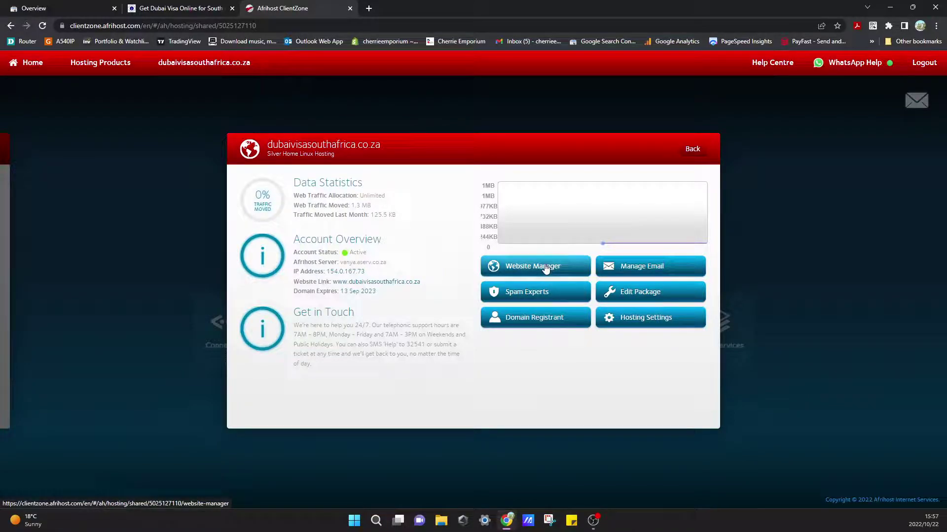
left_click(660, 328)
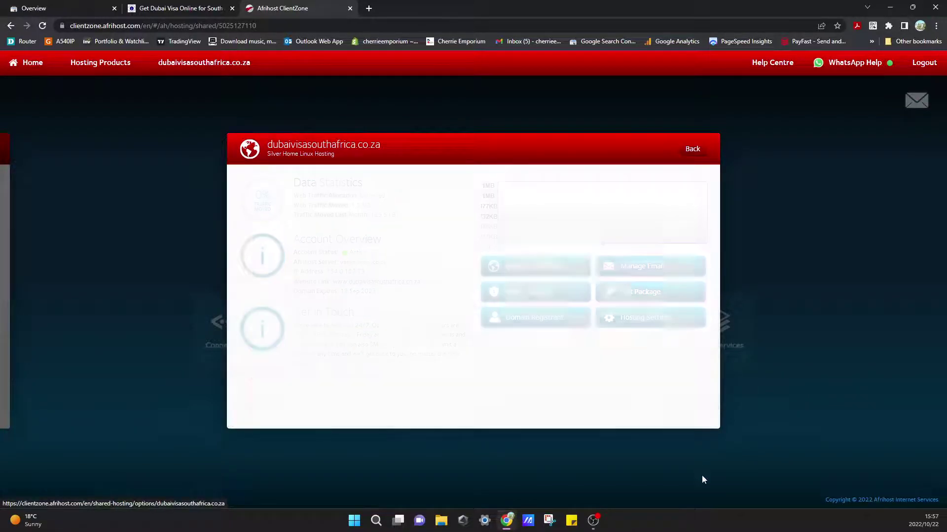
left_click(385, 410)
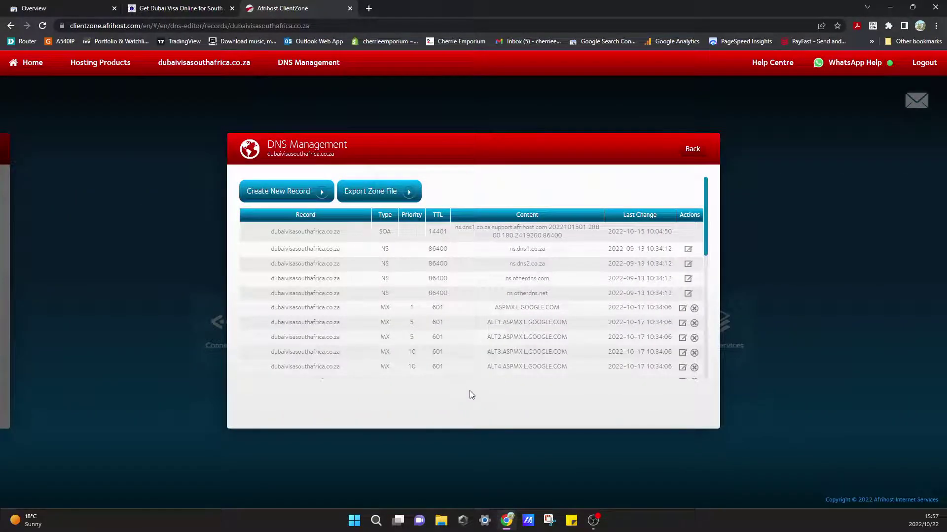
Create a TXT record for dubaivisasouthafrica.co.za with the copied Google site verification code as content and a TTL of 14401.
left_click(318, 192)
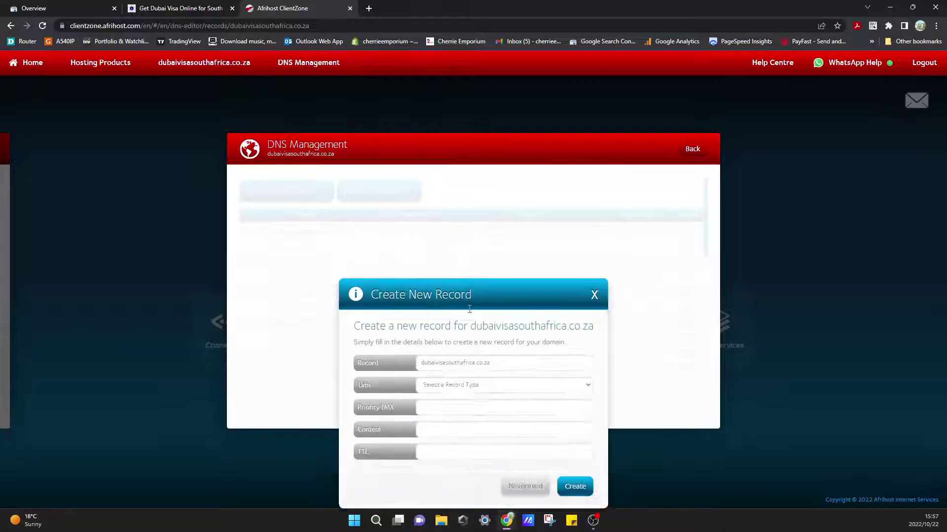
left_click(477, 285)
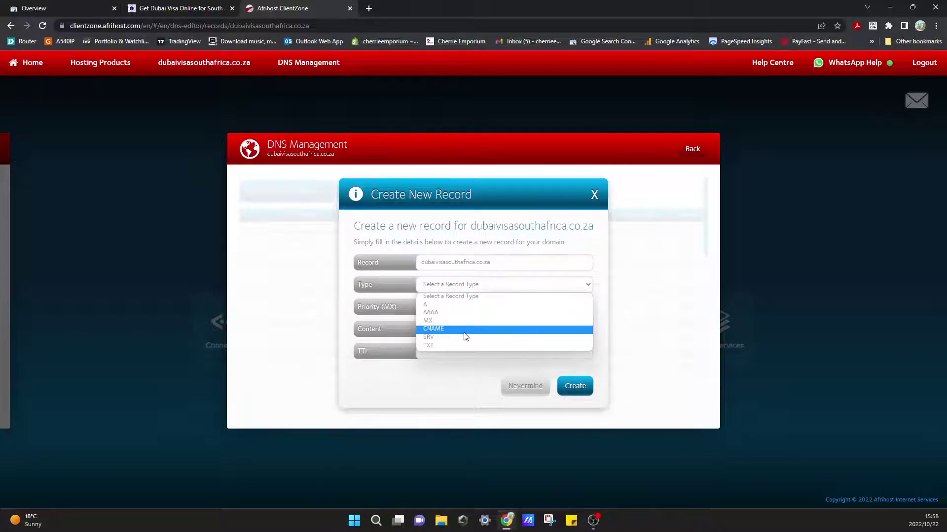
left_click(460, 344)
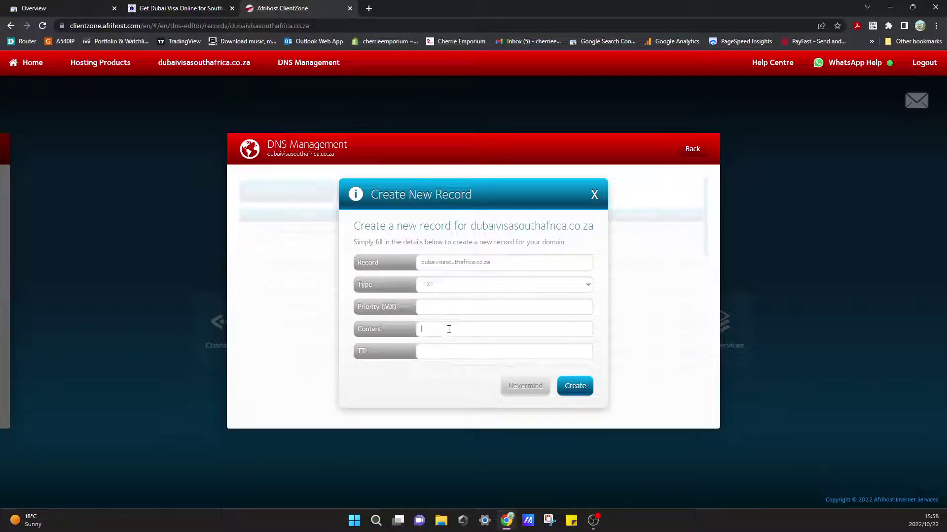
left_click(449, 329)
type("google-site-verification=VGtpWJRDc8Cnls9PoKT1HSu5KrSK8HGRlKFFgiXGd84")
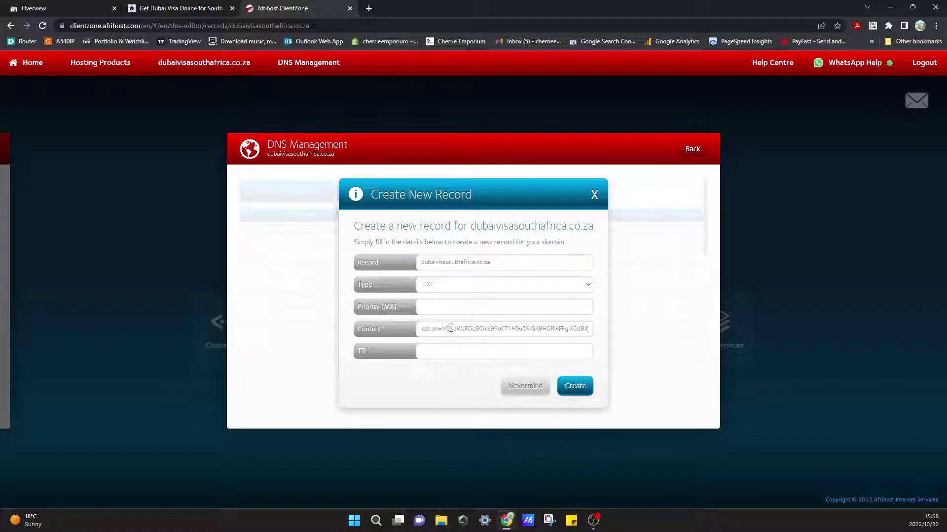
left_click(495, 346)
type("14401")
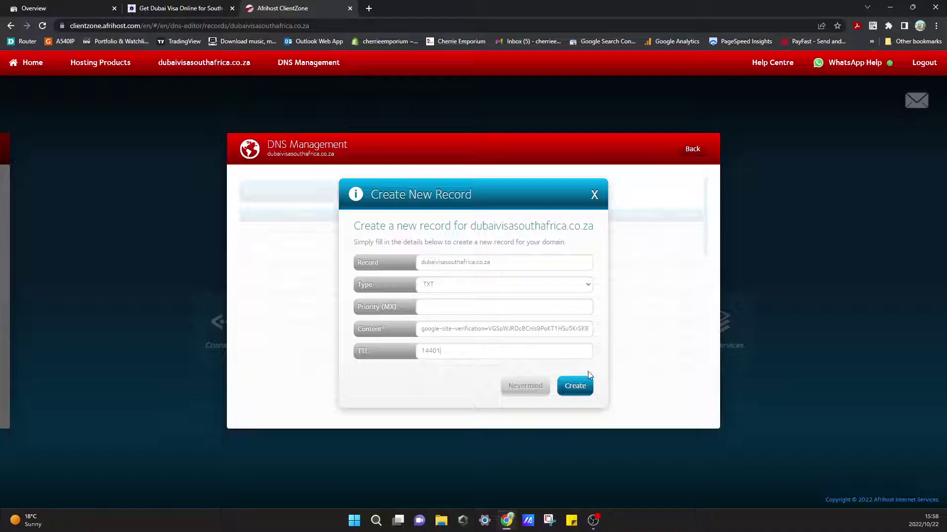
left_click(574, 385)
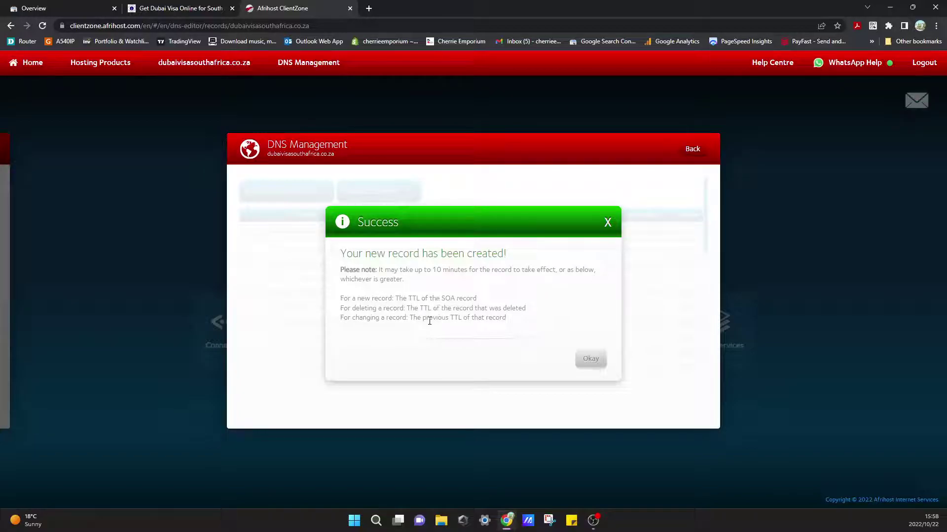
left_click(590, 375)
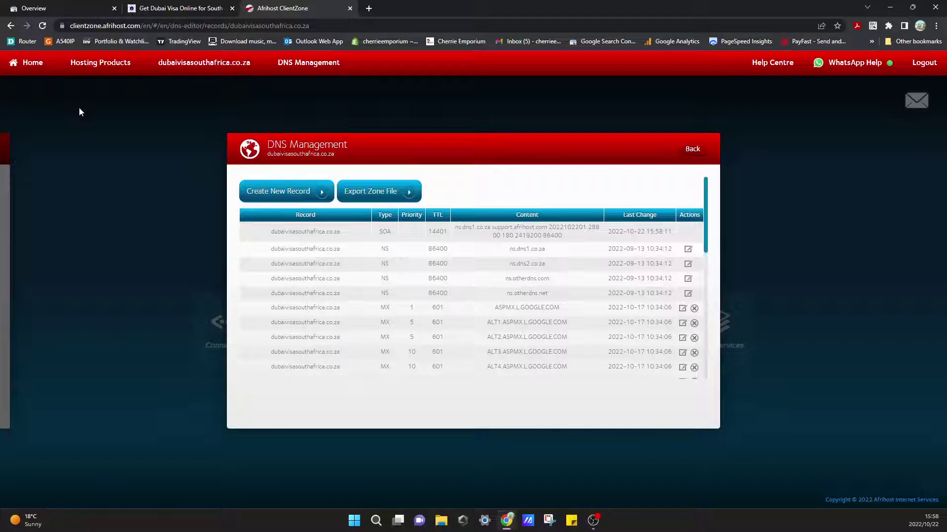
Switch to Google Search Console, verify the ownership of dubaivisasouthafrica.co.za via the DNS record and go to the property.
left_click(73, 7)
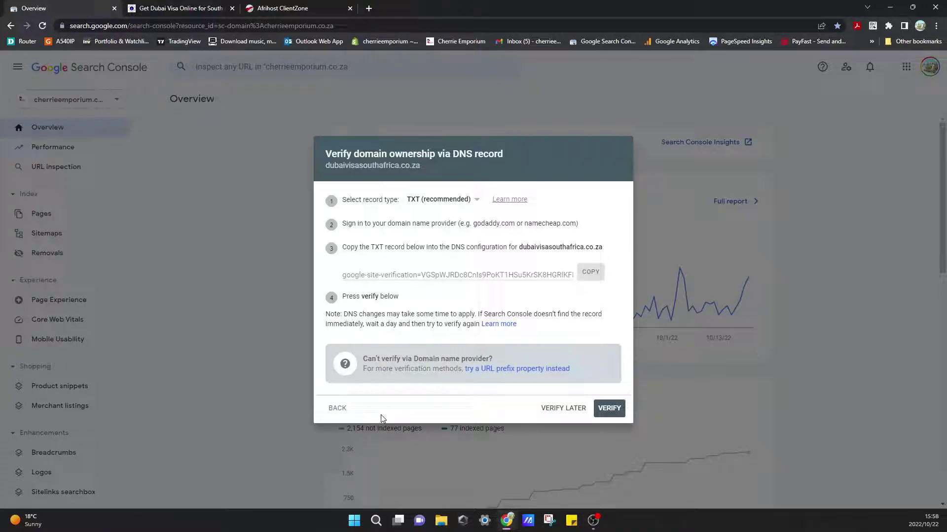
left_click(610, 409)
left_click(617, 414)
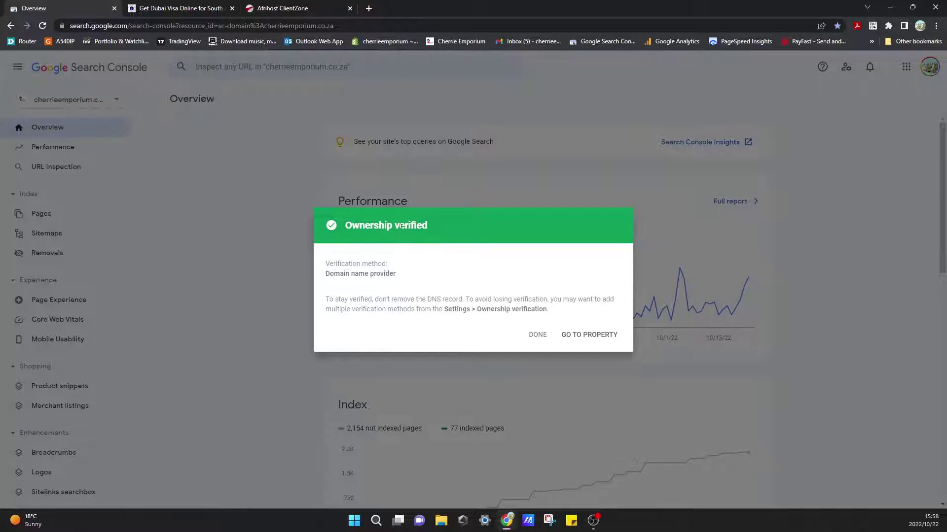
left_click(610, 335)
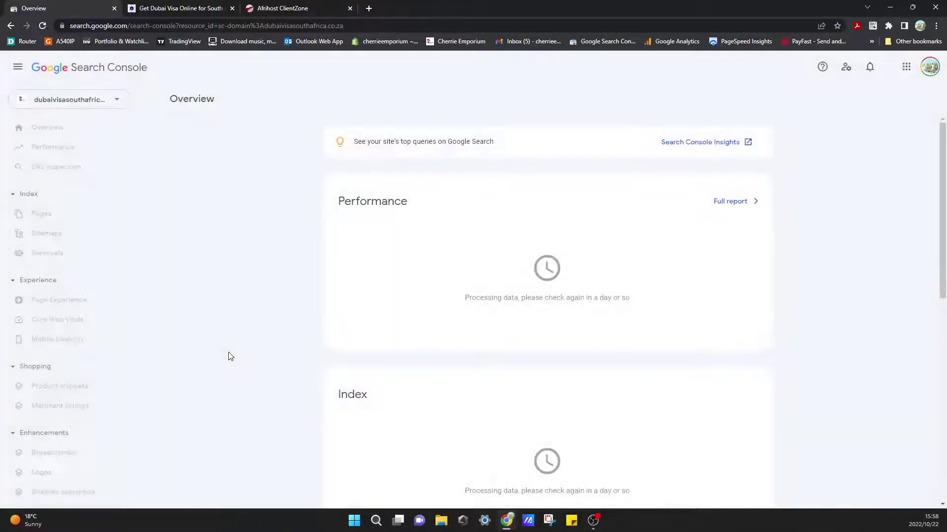